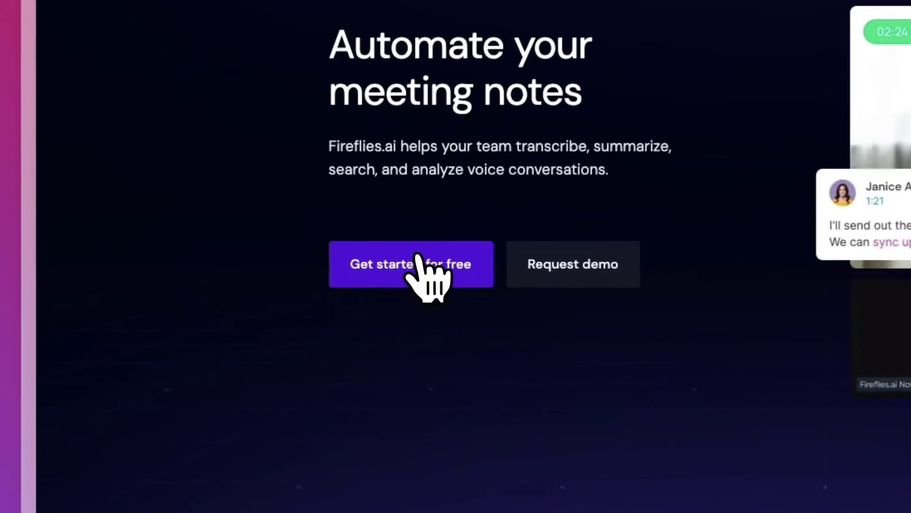
Begin the free Fireflies sign-up and sign in by continuing with Google.
{"action": "left_click", "coordinate": [240, 308]}
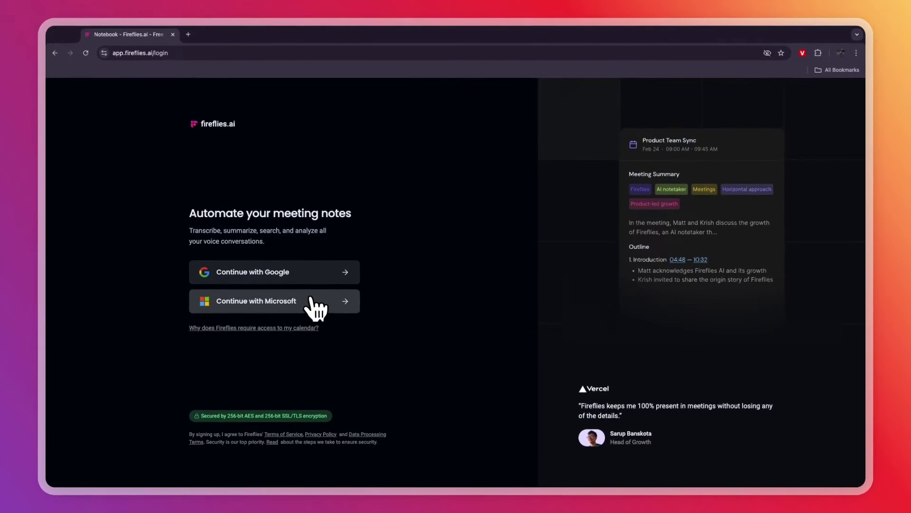
{"action": "left_click", "coordinate": [301, 276]}
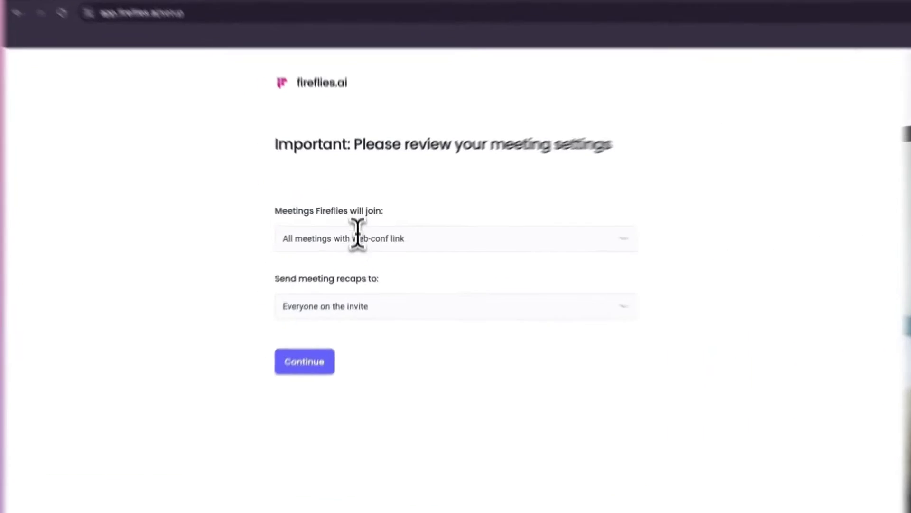
Keep joining all meetings with a web-conf link, send recaps to Only me, and continue.
{"action": "left_click", "coordinate": [285, 215]}
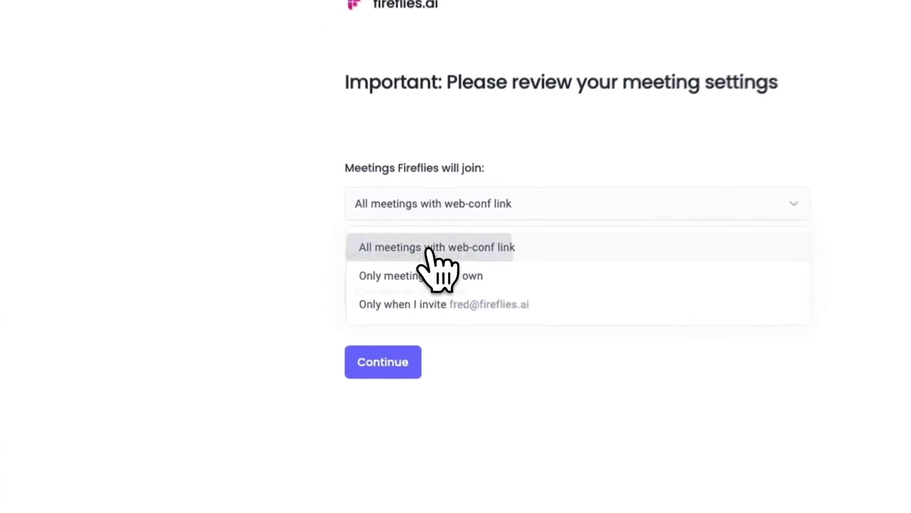
{"action": "left_click", "coordinate": [279, 234]}
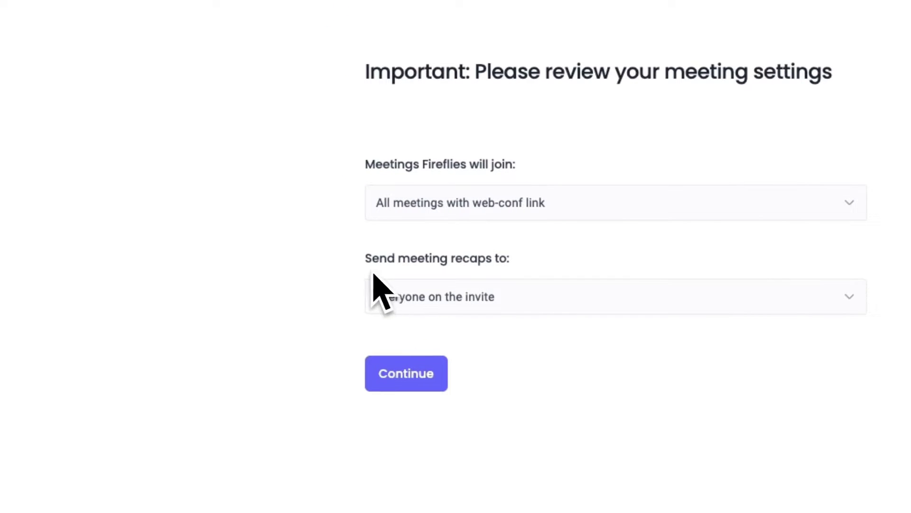
{"action": "left_click_drag", "start_coordinate": [366, 255], "coordinate": [502, 276]}
{"action": "left_click", "coordinate": [521, 291]}
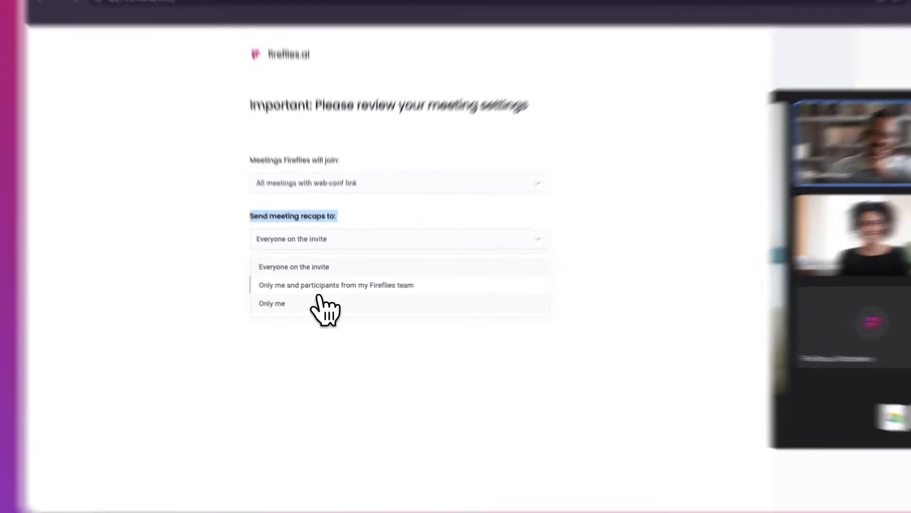
{"action": "left_click", "coordinate": [296, 311]}
{"action": "left_click", "coordinate": [378, 244]}
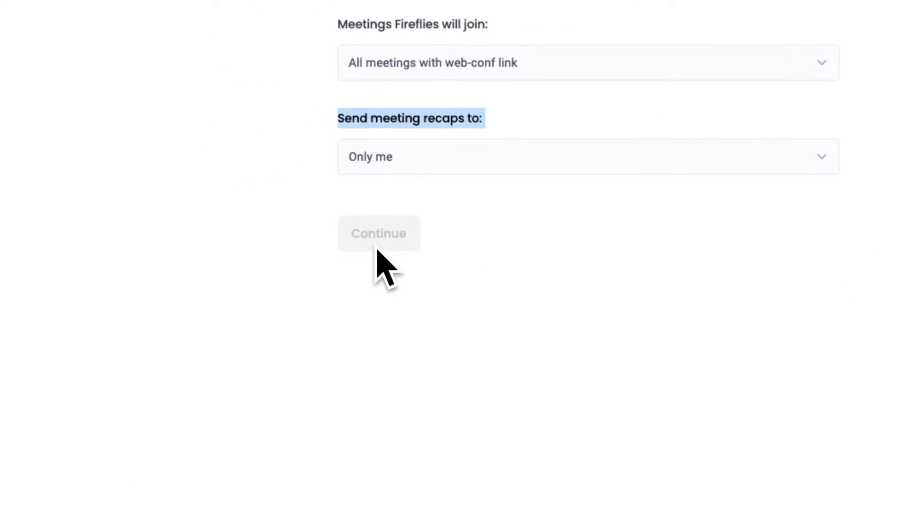
{"action": "left_click_drag", "start_coordinate": [69, 126], "coordinate": [268, 180]}
{"action": "left_click", "coordinate": [266, 244]}
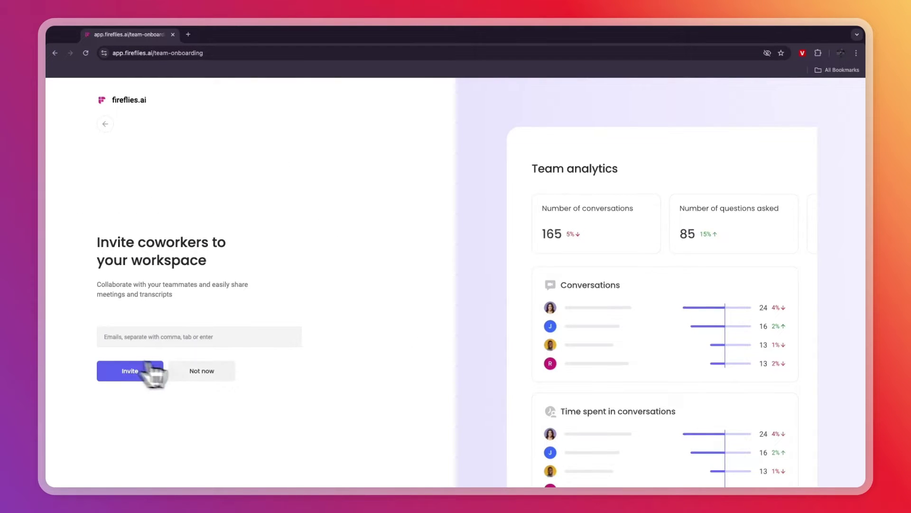
Skip coworker invites and open the 7-day trial on Monthly billing at $29.00 per seat.
{"action": "left_click", "coordinate": [183, 369]}
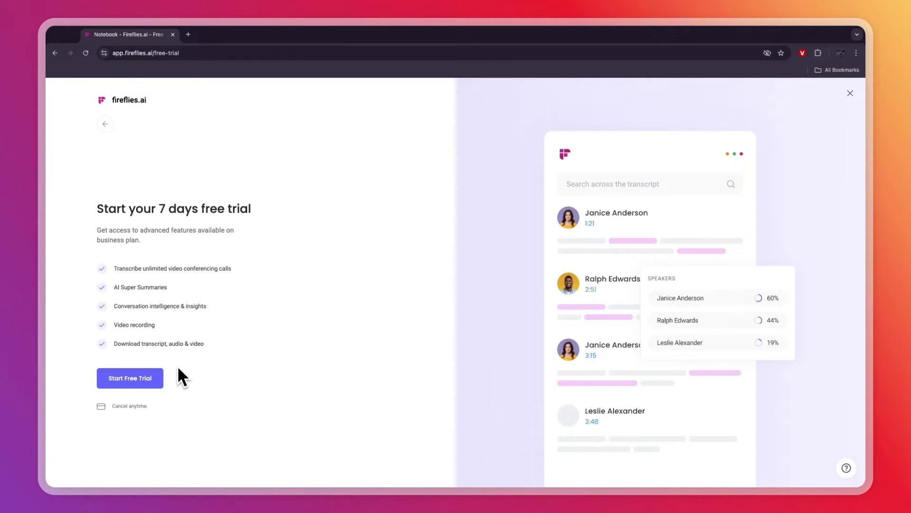
{"action": "left_click", "coordinate": [131, 380]}
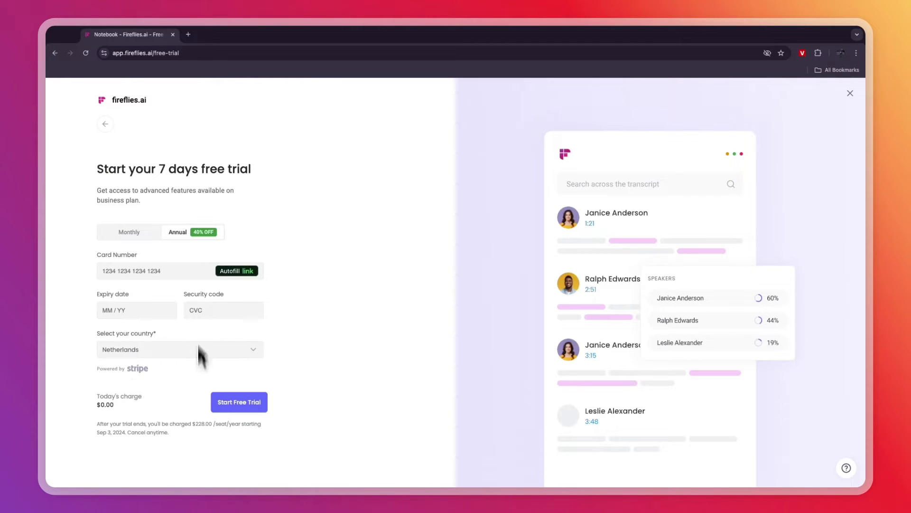
{"action": "left_click", "coordinate": [129, 233]}
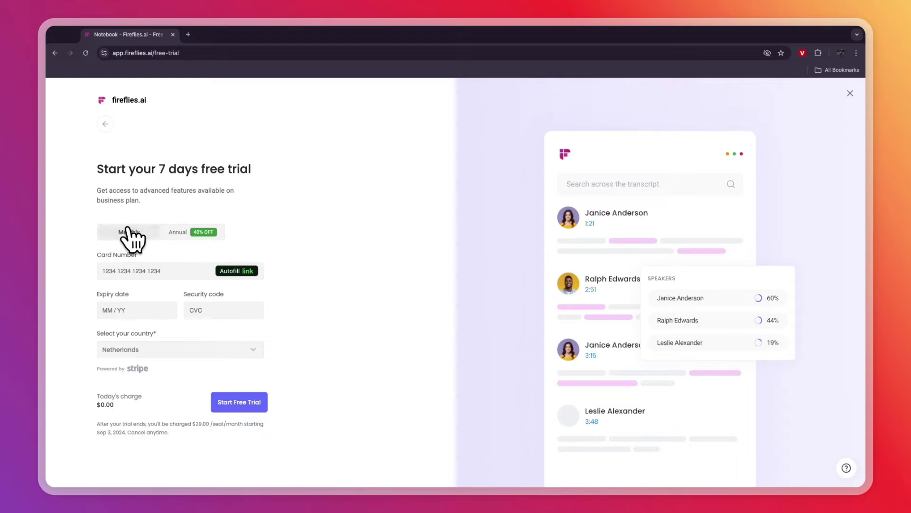
{"action": "left_click", "coordinate": [173, 237]}
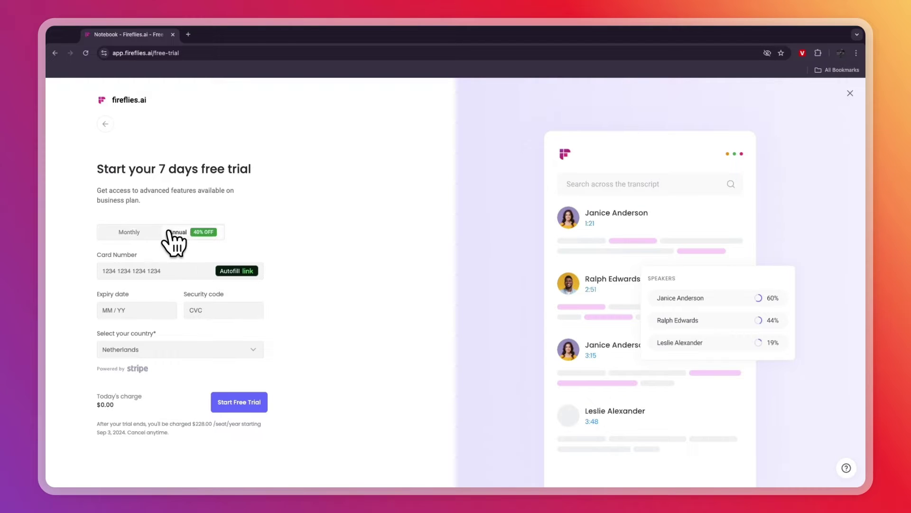
{"action": "left_click", "coordinate": [128, 233]}
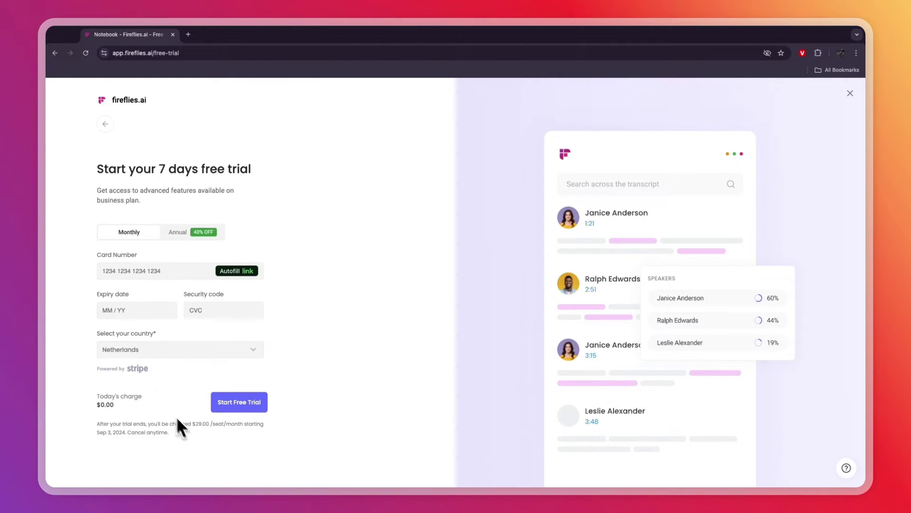
{"action": "left_click_drag", "start_coordinate": [195, 424], "coordinate": [203, 425]}
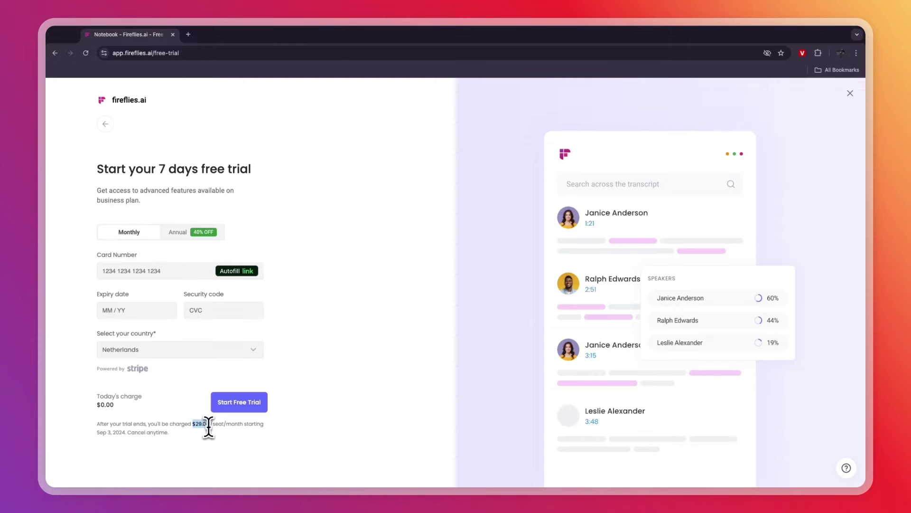
{"action": "left_click", "coordinate": [177, 394]}
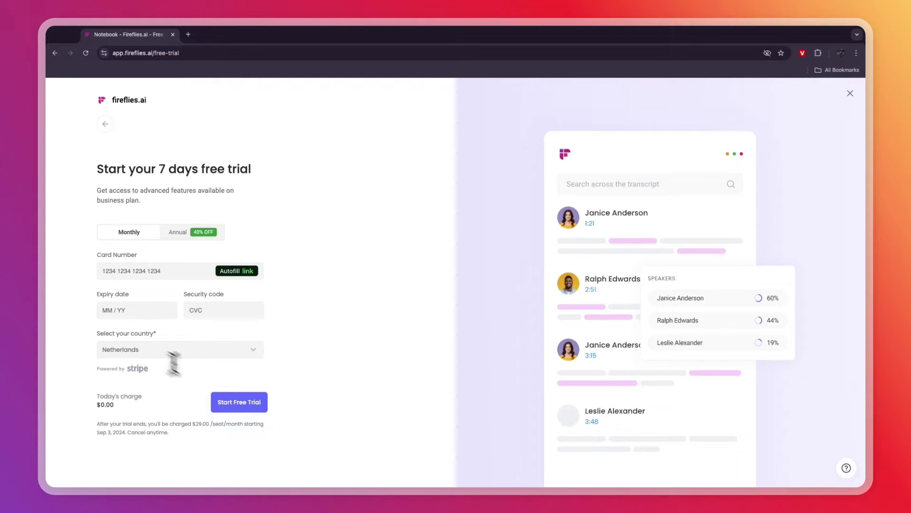
Close the trial offer, keep English (Global) as meeting language, and open the demo meeting.
{"action": "left_click", "coordinate": [850, 93]}
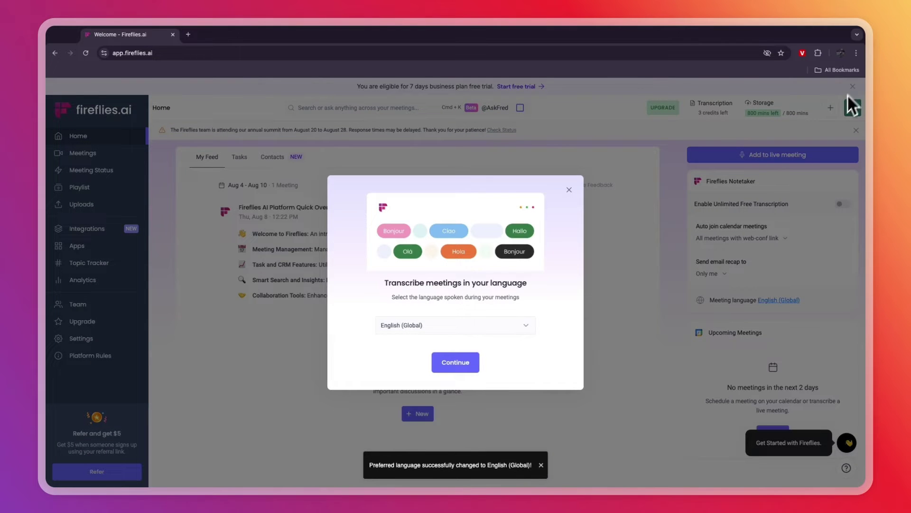
{"action": "left_click", "coordinate": [458, 361]}
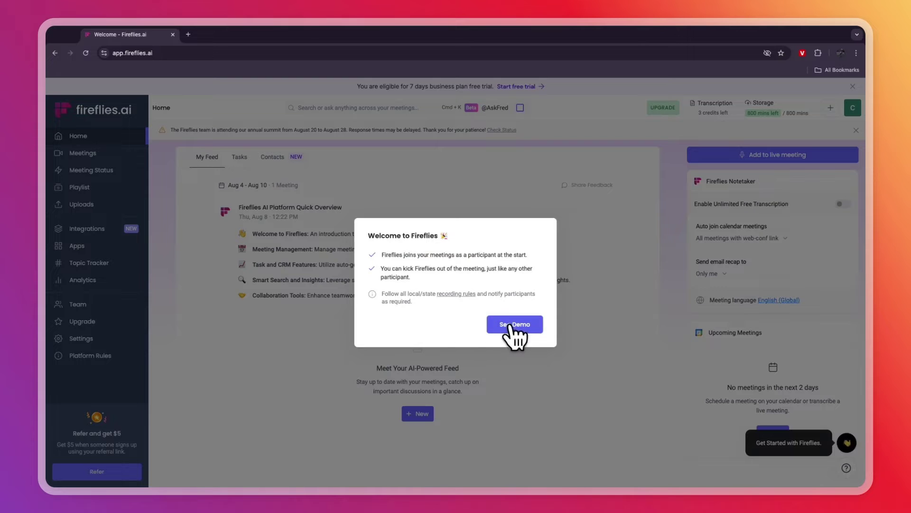
{"action": "left_click", "coordinate": [516, 324]}
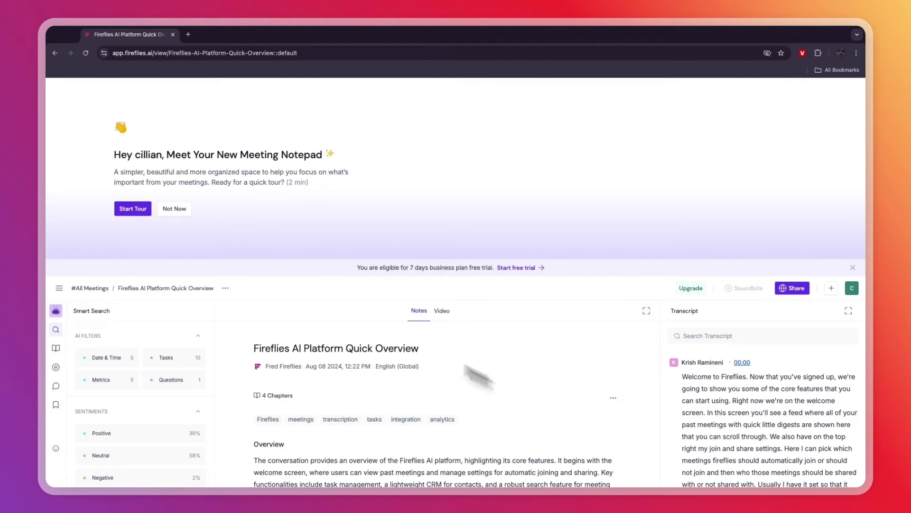
Dismiss the notepad tour banner and open the header's add-meeting menu.
{"action": "left_click", "coordinate": [176, 209]}
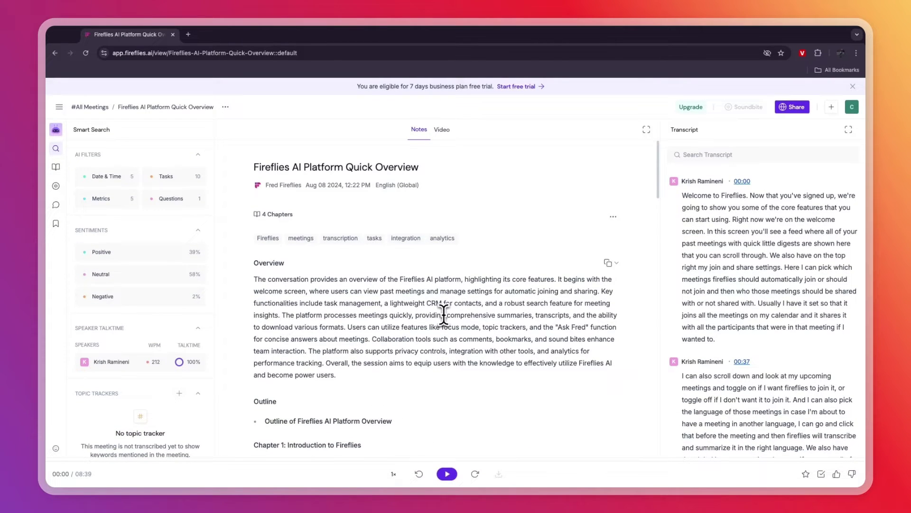
{"action": "left_click", "coordinate": [832, 108]}
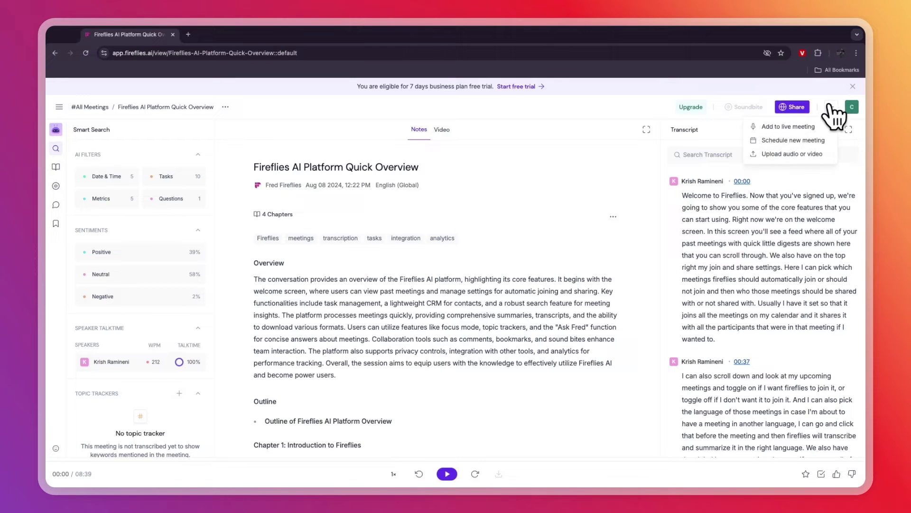
Schedule a new meeting through Google Calendar, opening a new calendar event.
{"action": "left_click", "coordinate": [780, 140]}
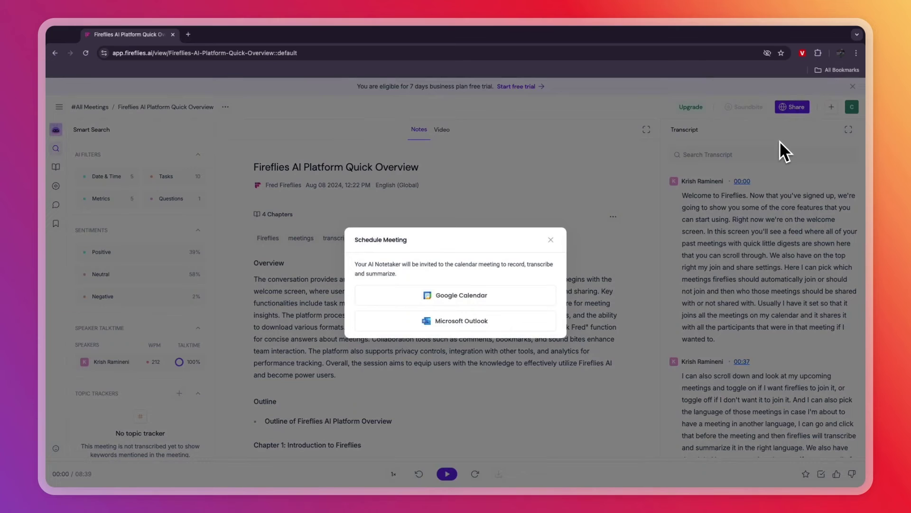
{"action": "left_click", "coordinate": [448, 292]}
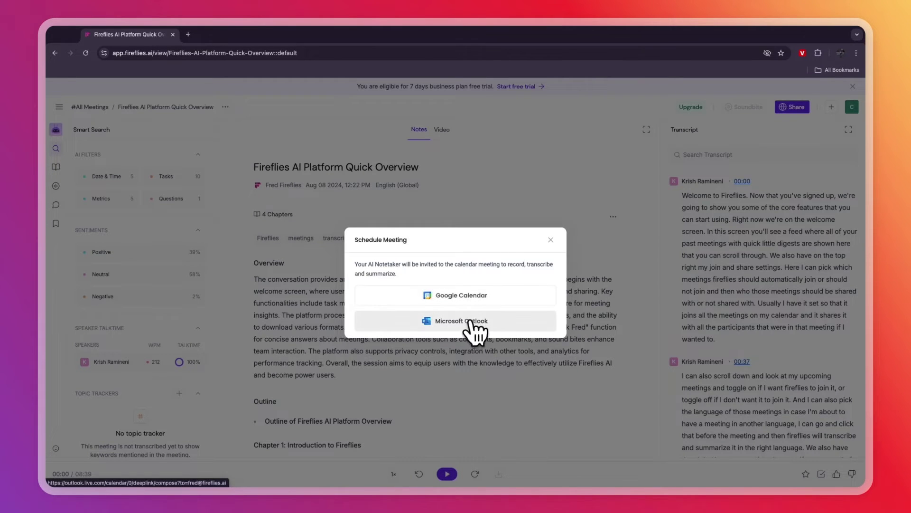
{"action": "left_click", "coordinate": [465, 298]}
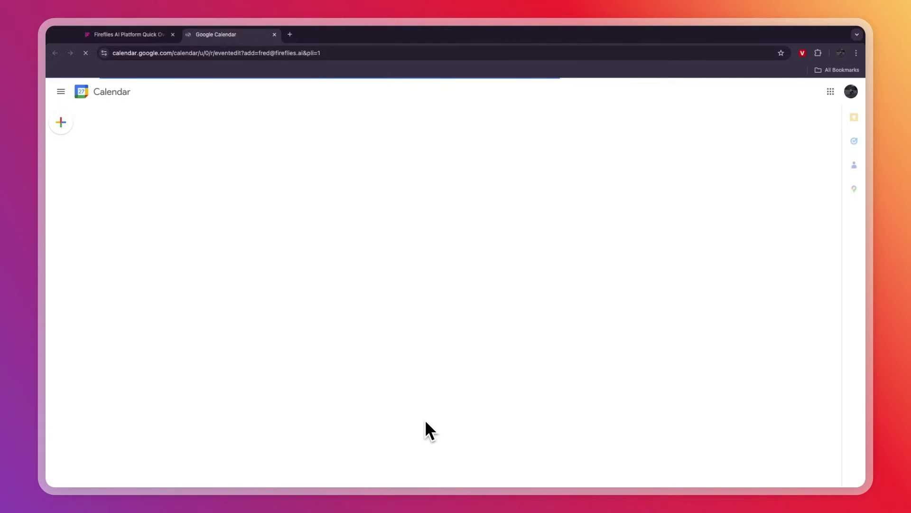
Title the calendar event '1', save it and send invitations, then close the calendar tab.
{"action": "key", "text": "Escape"}
{"action": "type", "text": "1"}
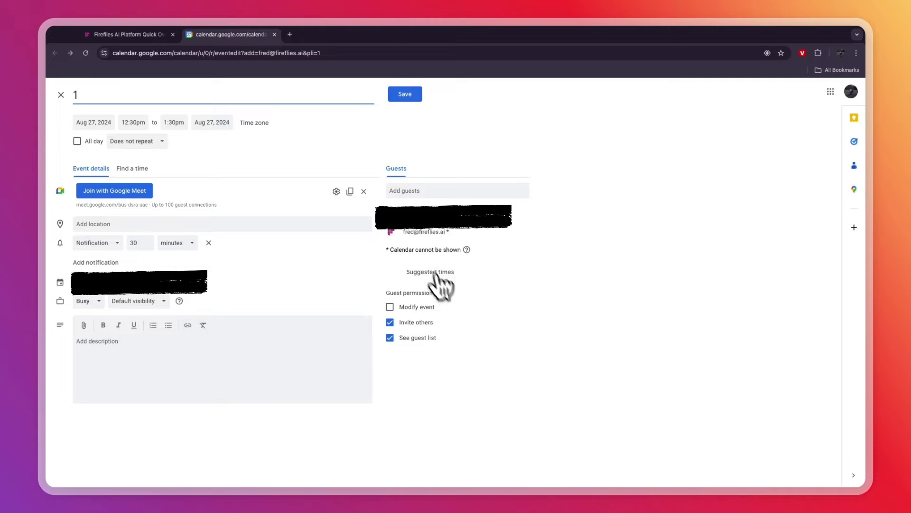
{"action": "mouse_move", "coordinate": [466, 229]}
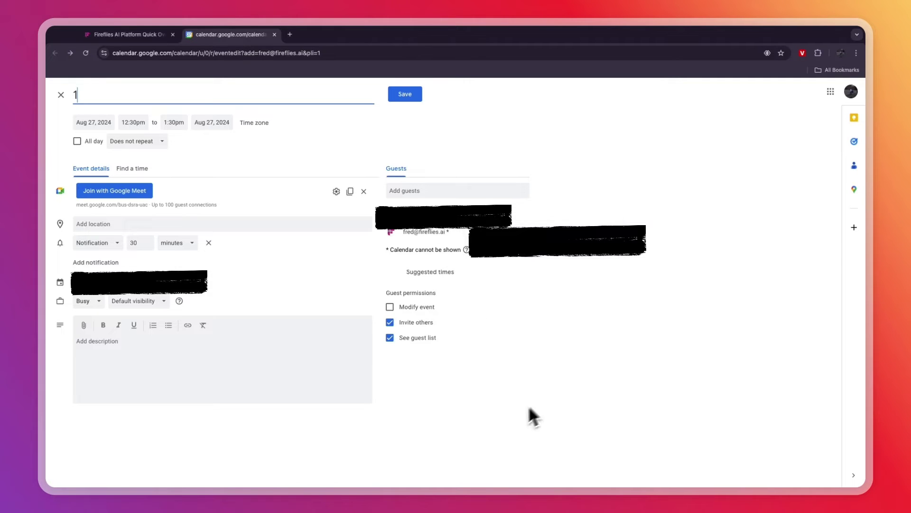
{"action": "mouse_move", "coordinate": [408, 234]}
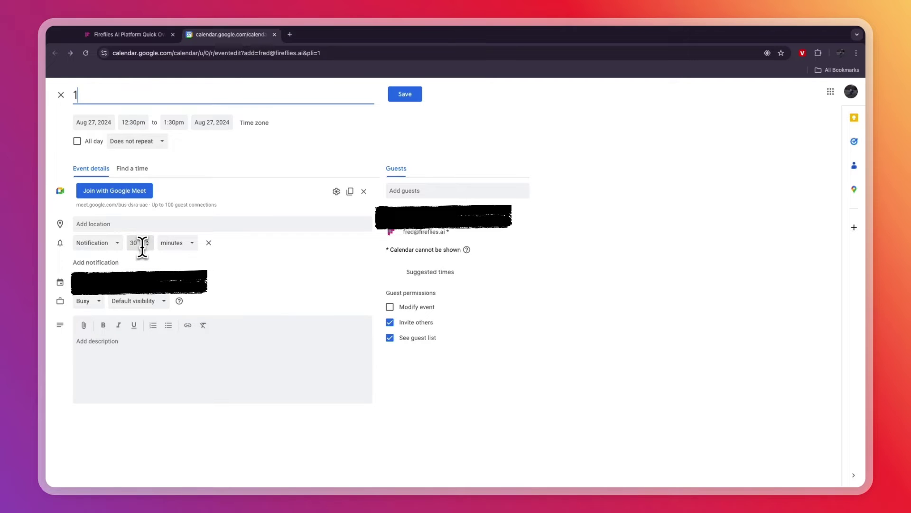
{"action": "left_click", "coordinate": [404, 95]}
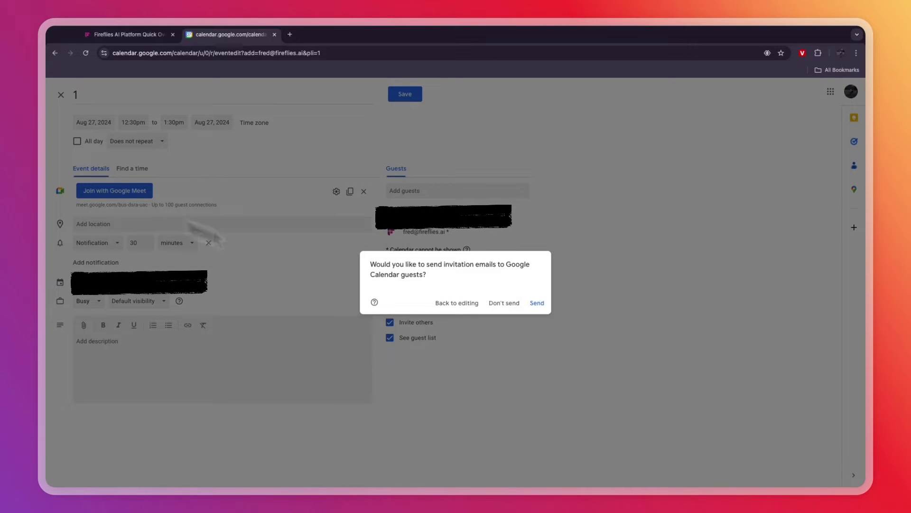
{"action": "left_click", "coordinate": [537, 303]}
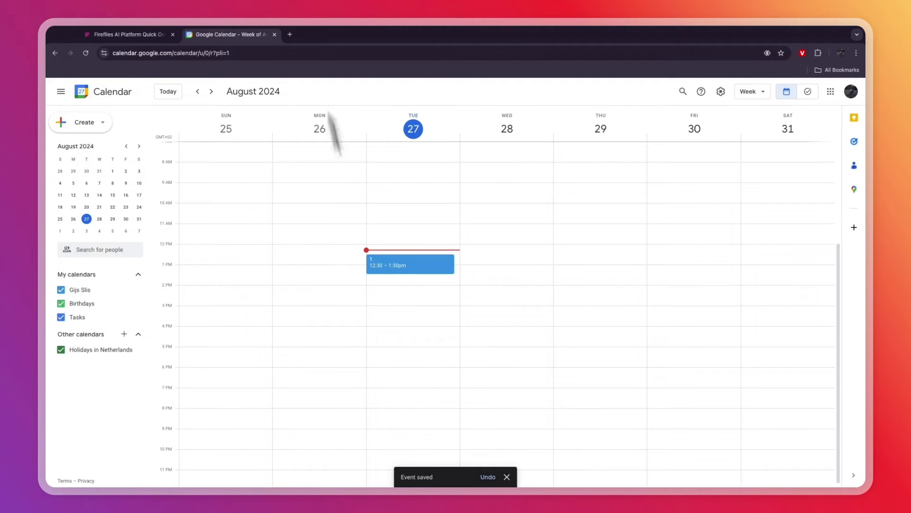
{"action": "left_click", "coordinate": [274, 34]}
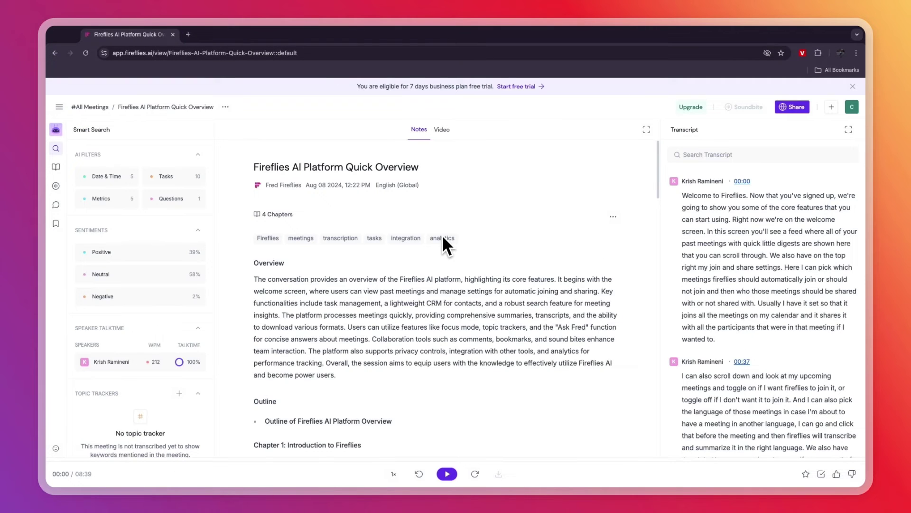
Open the Add to live meeting form and focus the Meeting link field, dismissing past-URL suggestions.
{"action": "left_click", "coordinate": [832, 107]}
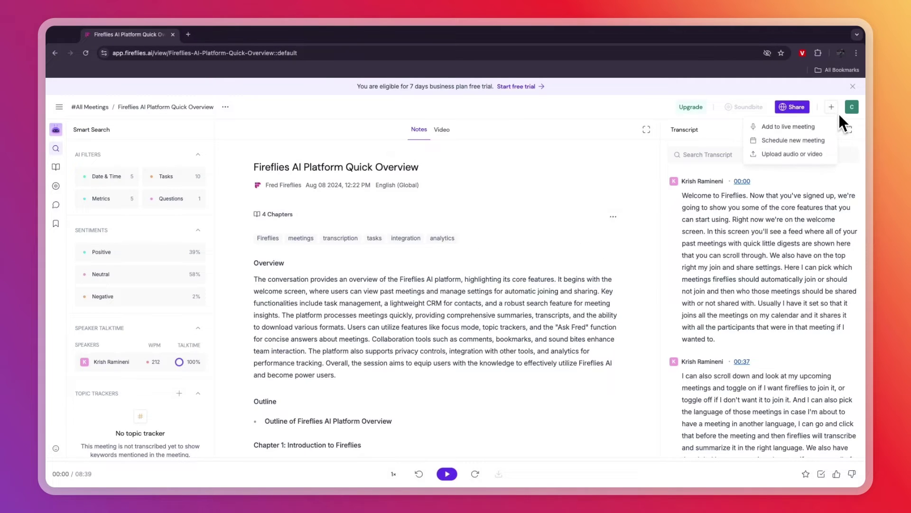
{"action": "left_click", "coordinate": [814, 127]}
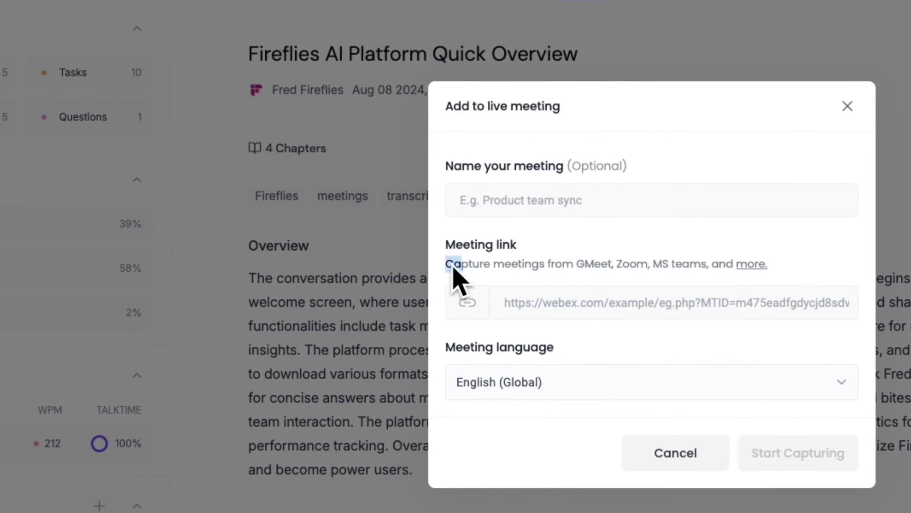
{"action": "left_click_drag", "start_coordinate": [543, 267], "coordinate": [787, 275]}
{"action": "left_click", "coordinate": [802, 302]}
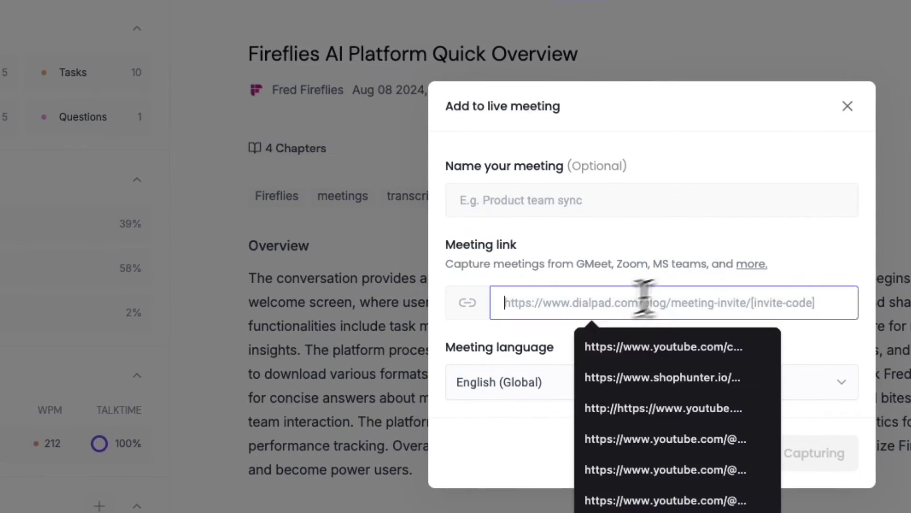
{"action": "left_click", "coordinate": [783, 269]}
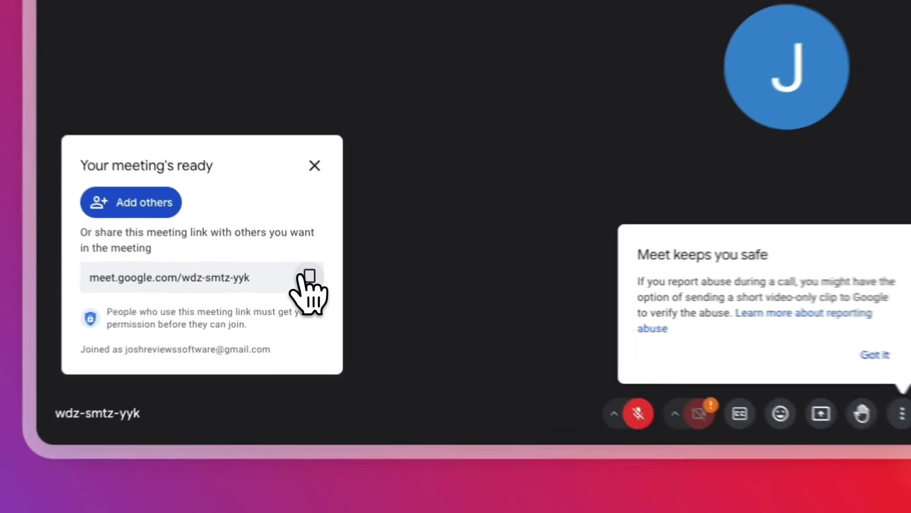
Copy the Google Meet call's link and return to the Fireflies tab.
{"action": "left_click", "coordinate": [194, 396]}
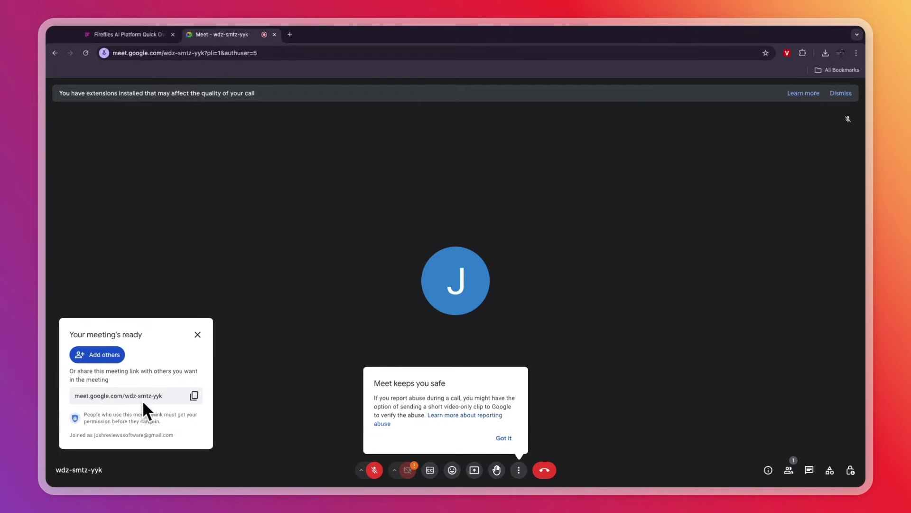
{"action": "left_click", "coordinate": [126, 34]}
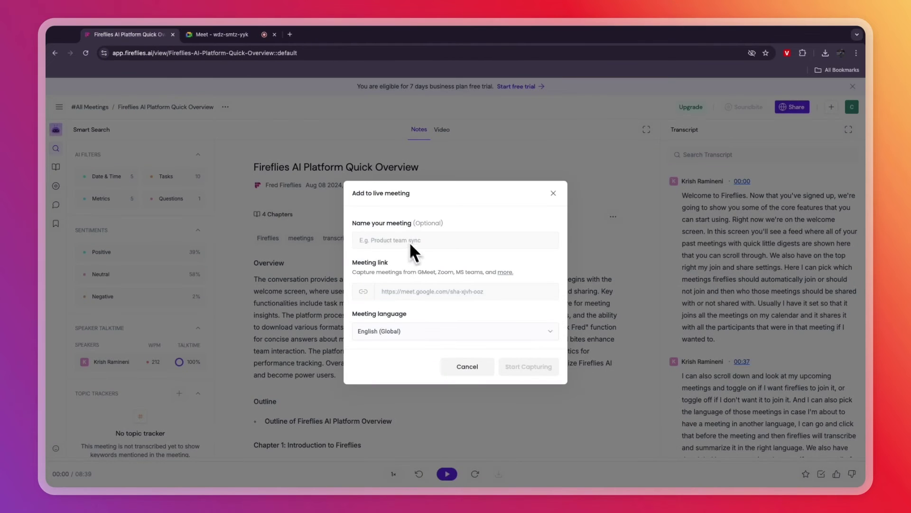
Paste the Meet link into the form, start capturing, and switch back to the Meet call.
{"action": "left_click", "coordinate": [405, 292]}
{"action": "key", "text": "super+v"}
{"action": "left_click", "coordinate": [531, 368]}
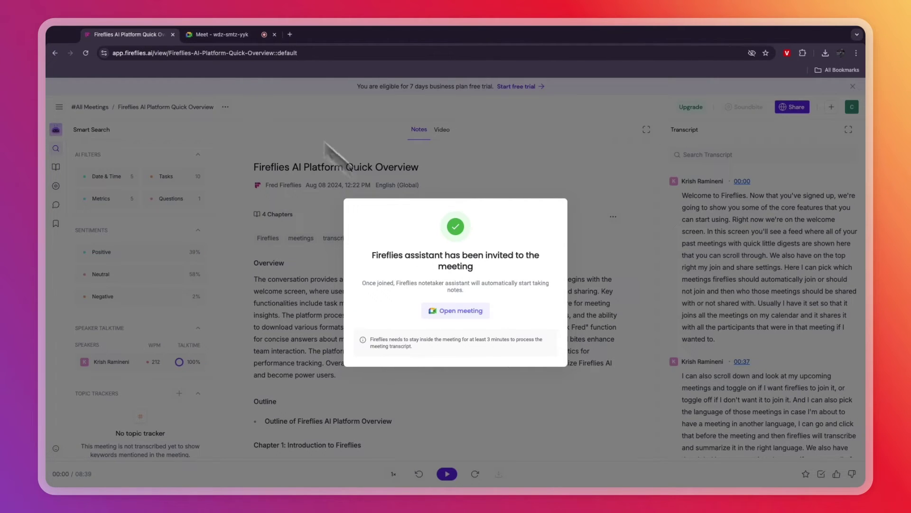
{"action": "left_click", "coordinate": [222, 34]}
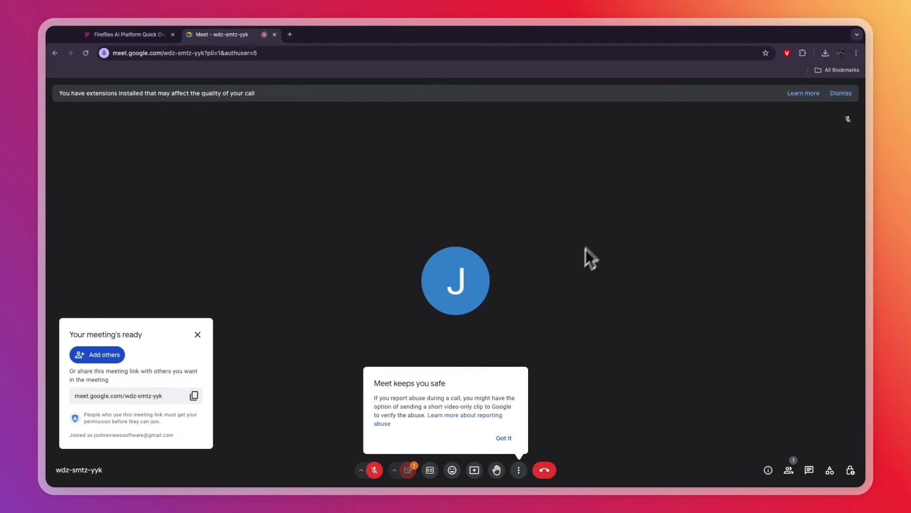
Admit the waiting Fireflies notetaker from the People panel, then leave the call and return to Fireflies.
{"action": "left_click", "coordinate": [504, 437]}
{"action": "left_click", "coordinate": [789, 470]}
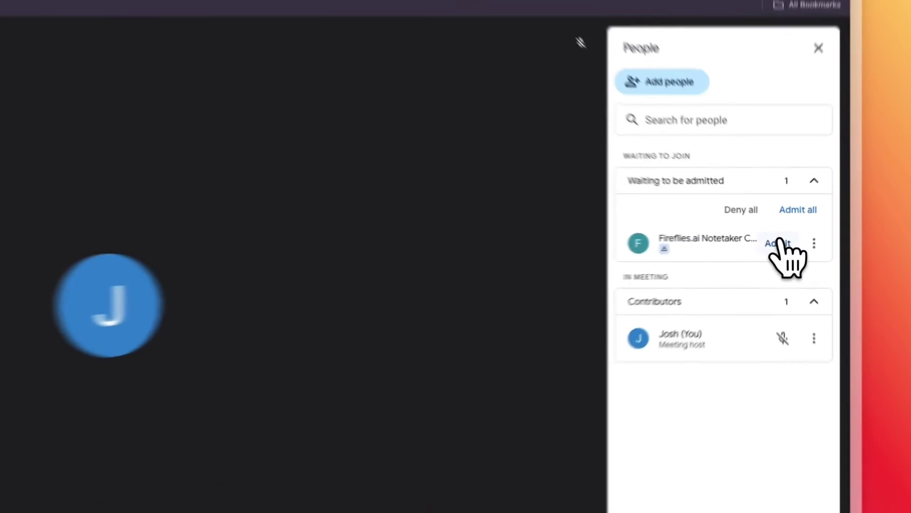
{"action": "left_click", "coordinate": [817, 228]}
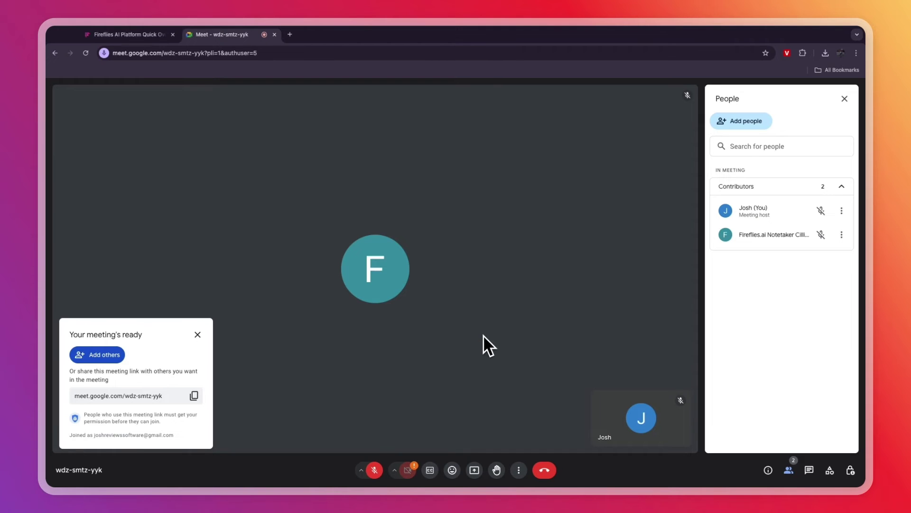
{"action": "left_click", "coordinate": [544, 470]}
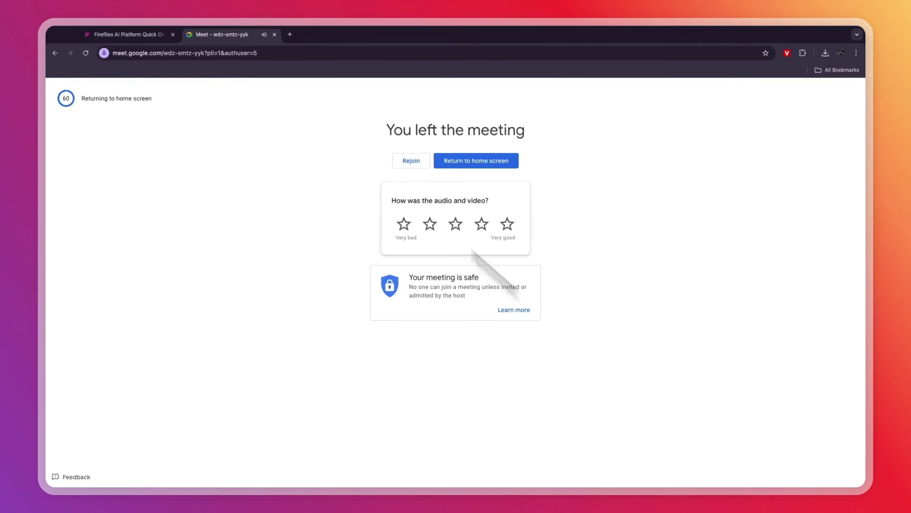
{"action": "left_click", "coordinate": [126, 35]}
Close the invite confirmation and briefly open the Quick Overview meeting from My Meetings.
{"action": "left_click", "coordinate": [411, 444]}
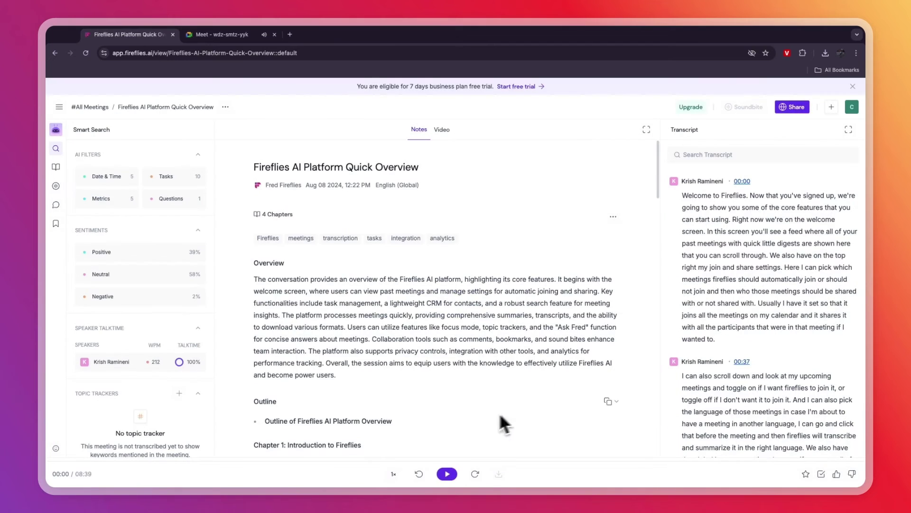
{"action": "mouse_move", "coordinate": [61, 105]}
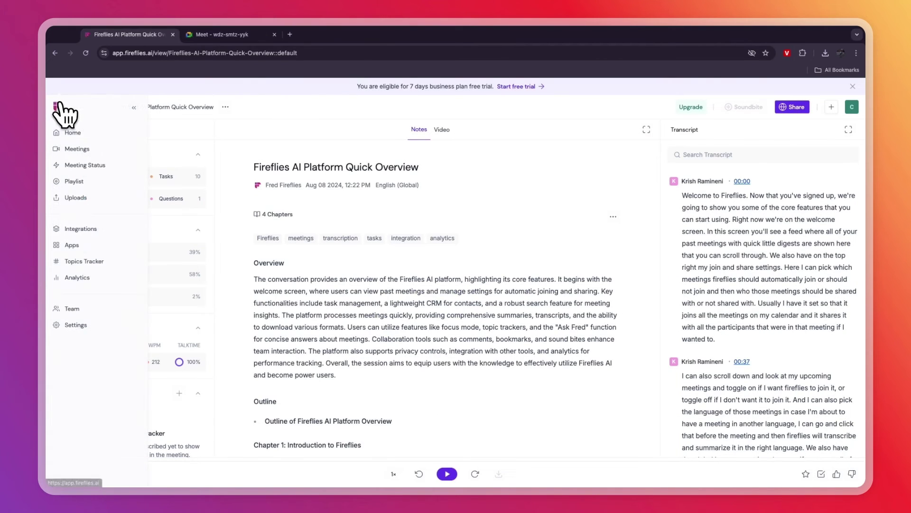
{"action": "left_click", "coordinate": [78, 149]}
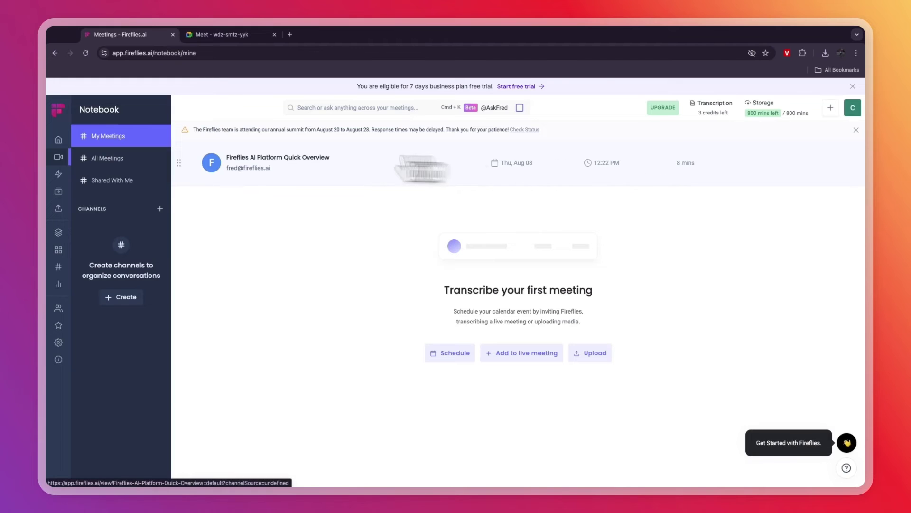
{"action": "left_click", "coordinate": [358, 167]}
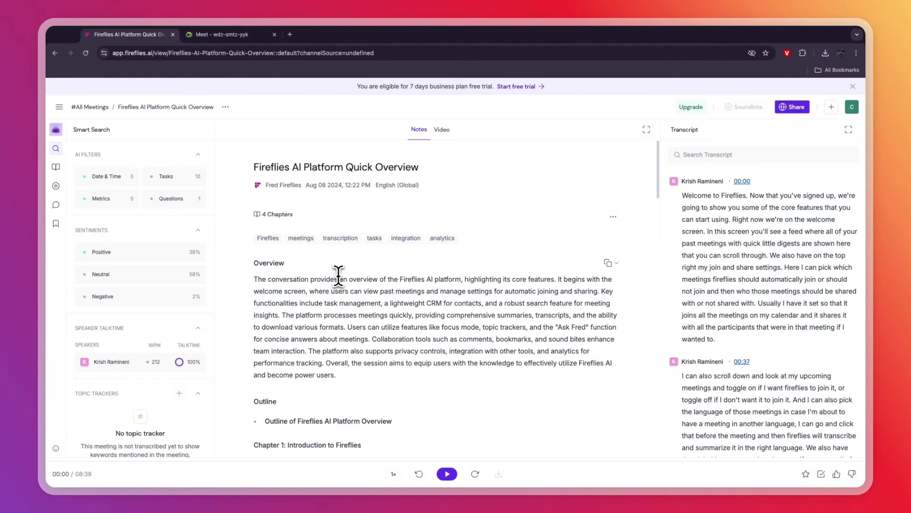
{"action": "mouse_move", "coordinate": [59, 106]}
{"action": "left_click", "coordinate": [72, 150]}
Reopen the Fireflies AI Platform Quick Overview from All Meetings and show its 08:39 video.
{"action": "left_click", "coordinate": [134, 160]}
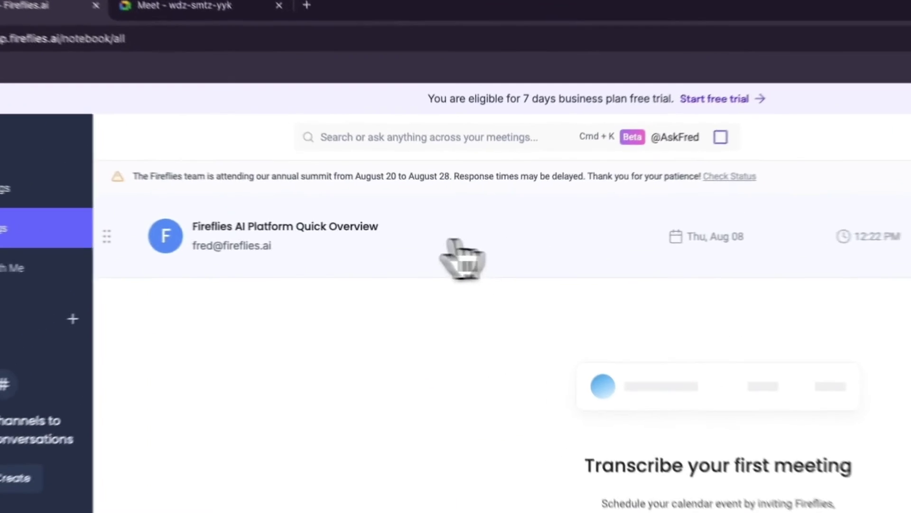
{"action": "left_click", "coordinate": [384, 163]}
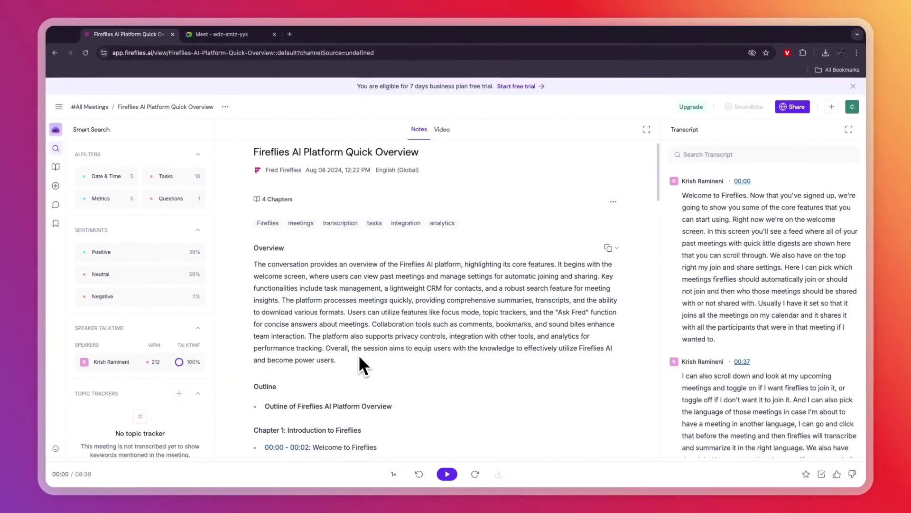
{"action": "scroll", "coordinate": [332, 309], "scroll_direction": "down", "scroll_amount": 4}
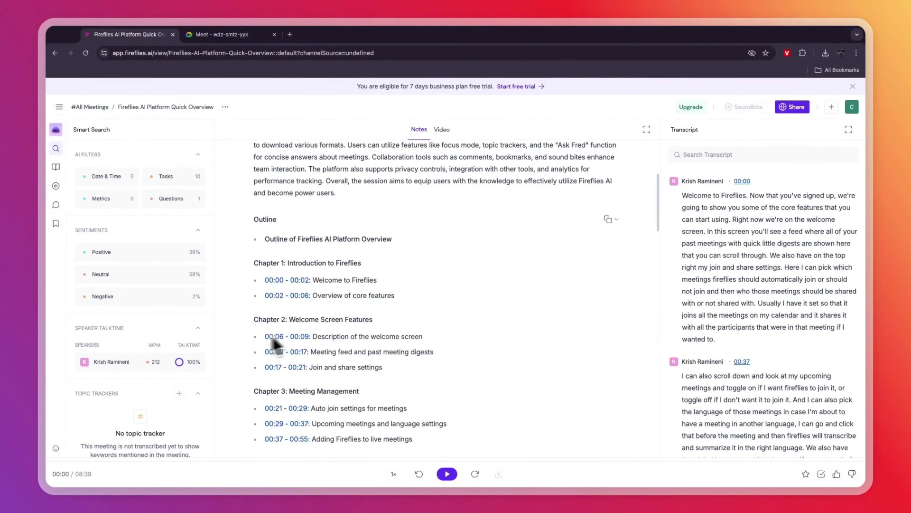
{"action": "scroll", "coordinate": [387, 316], "scroll_direction": "down", "scroll_amount": 1}
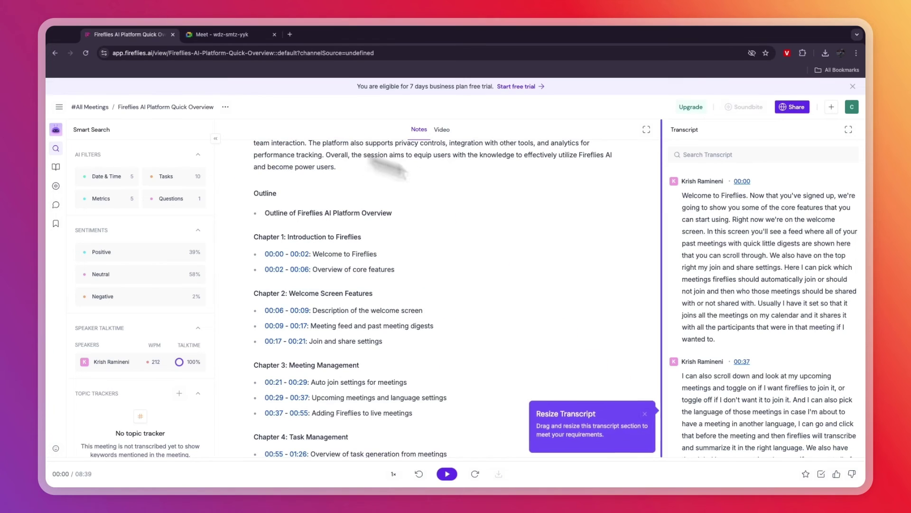
{"action": "left_click", "coordinate": [645, 414]}
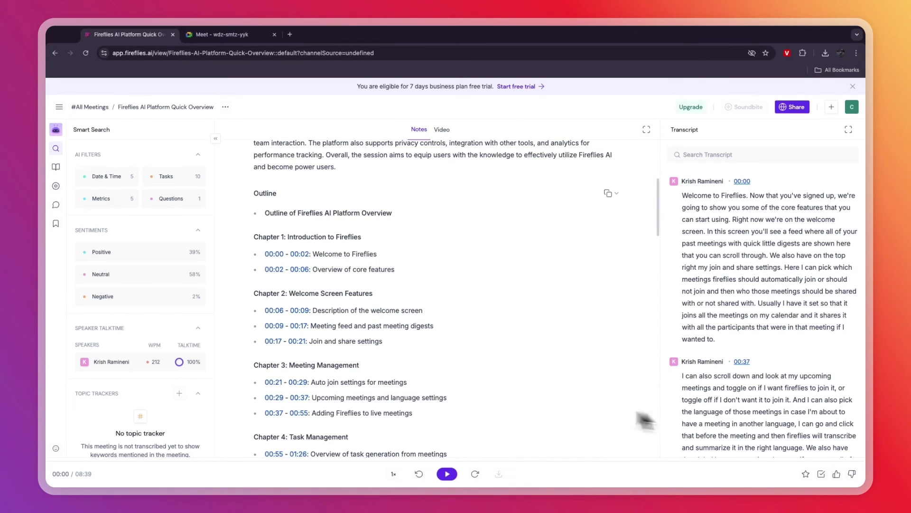
{"action": "left_click", "coordinate": [441, 130]}
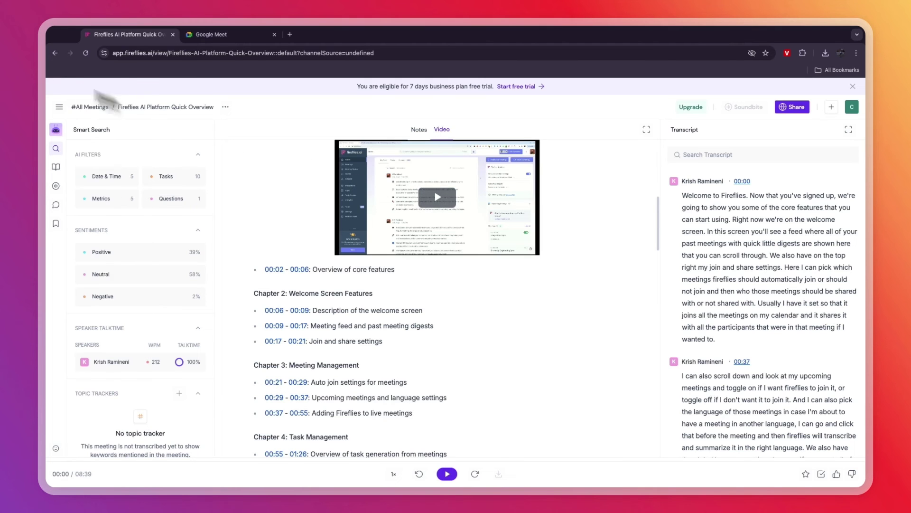
Scroll through the full Integrations catalogue to the bottom, then open the Apps page.
{"action": "mouse_move", "coordinate": [60, 107]}
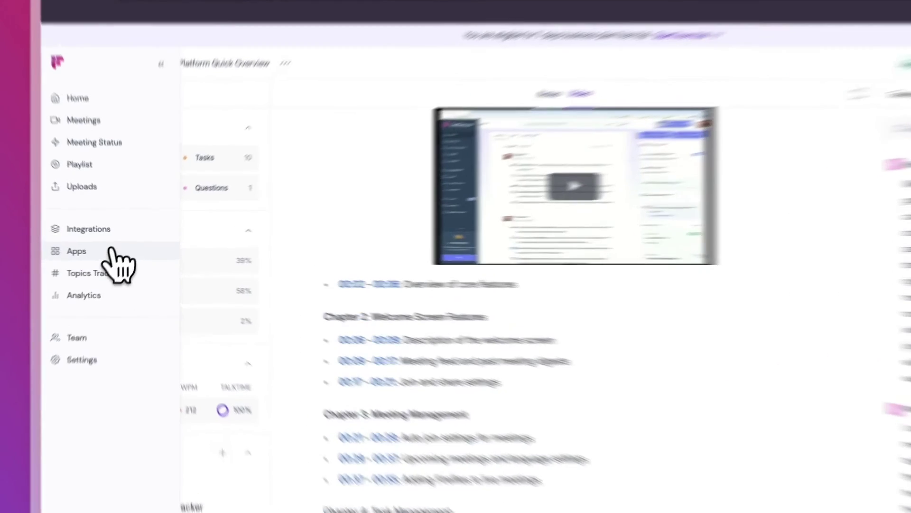
{"action": "left_click", "coordinate": [81, 228]}
{"action": "scroll", "coordinate": [357, 336], "scroll_direction": "down", "scroll_amount": 2}
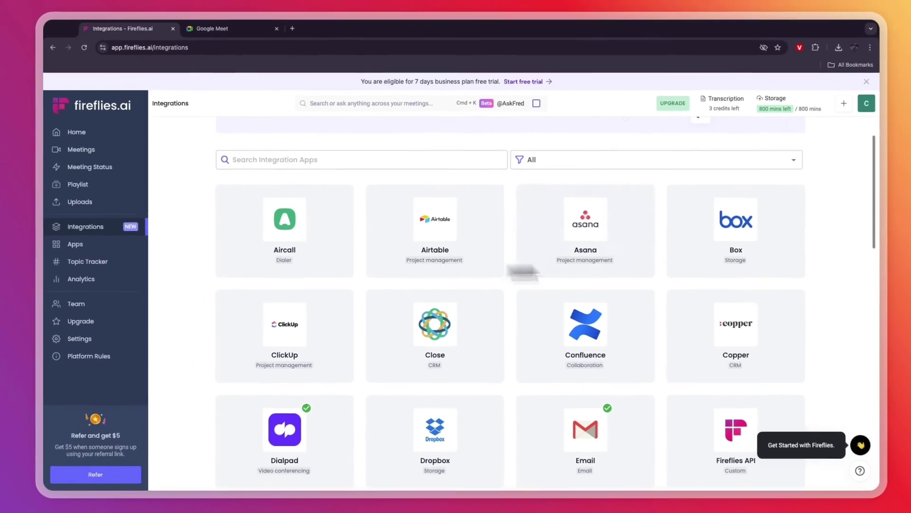
{"action": "scroll", "coordinate": [691, 228], "scroll_direction": "down", "scroll_amount": 2}
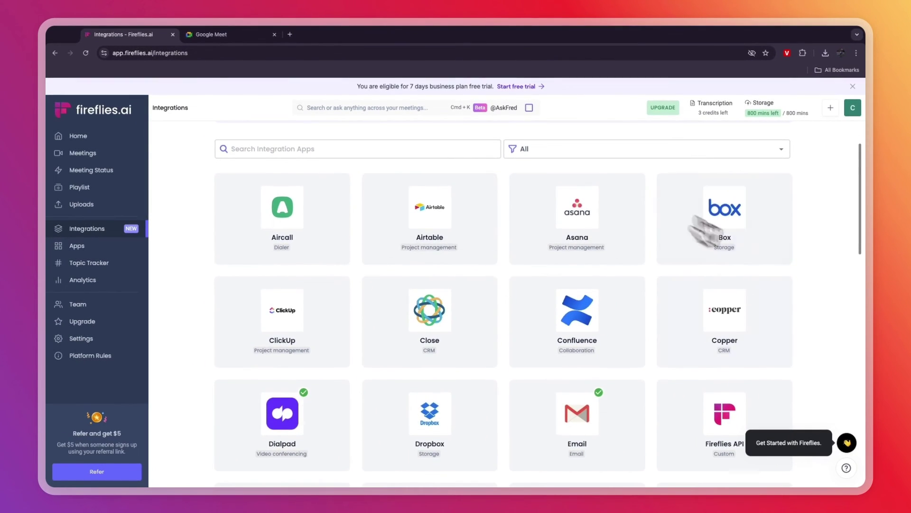
{"action": "scroll", "coordinate": [691, 228], "scroll_direction": "down", "scroll_amount": 4}
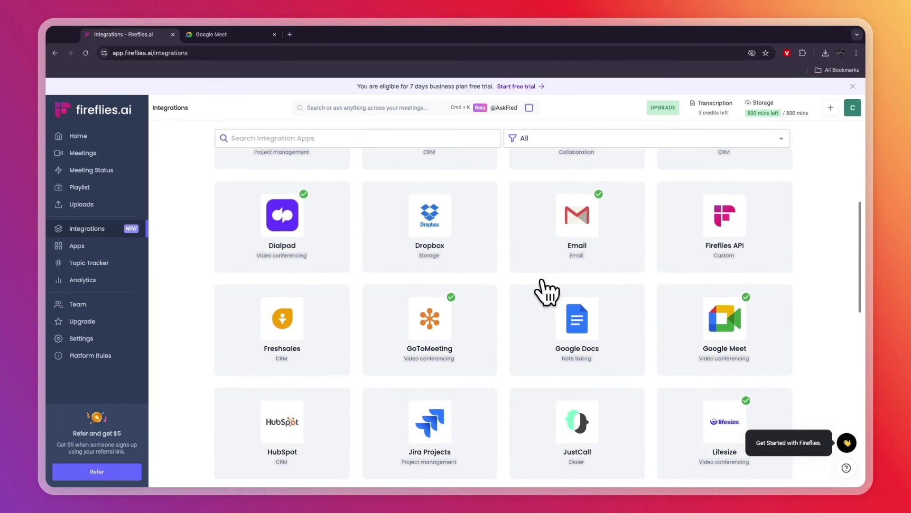
{"action": "scroll", "coordinate": [546, 292], "scroll_direction": "down", "scroll_amount": 10}
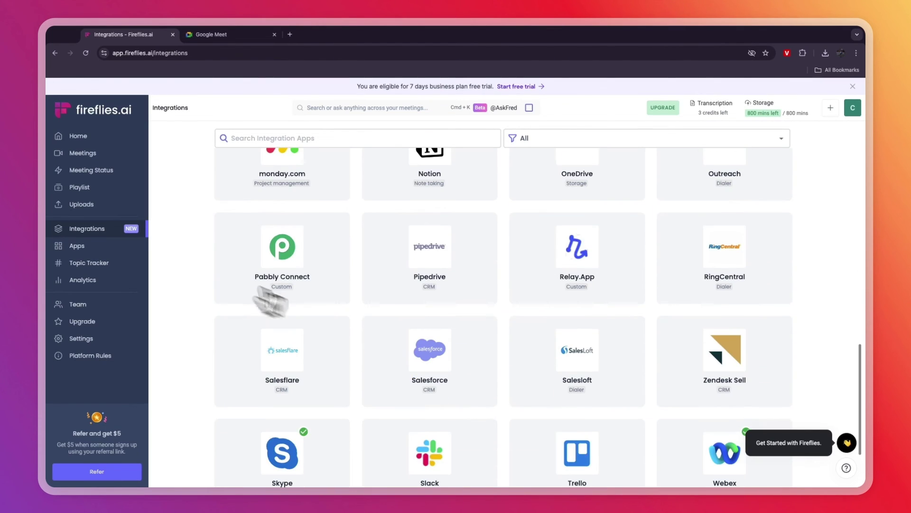
{"action": "scroll", "coordinate": [223, 265], "scroll_direction": "down", "scroll_amount": 3}
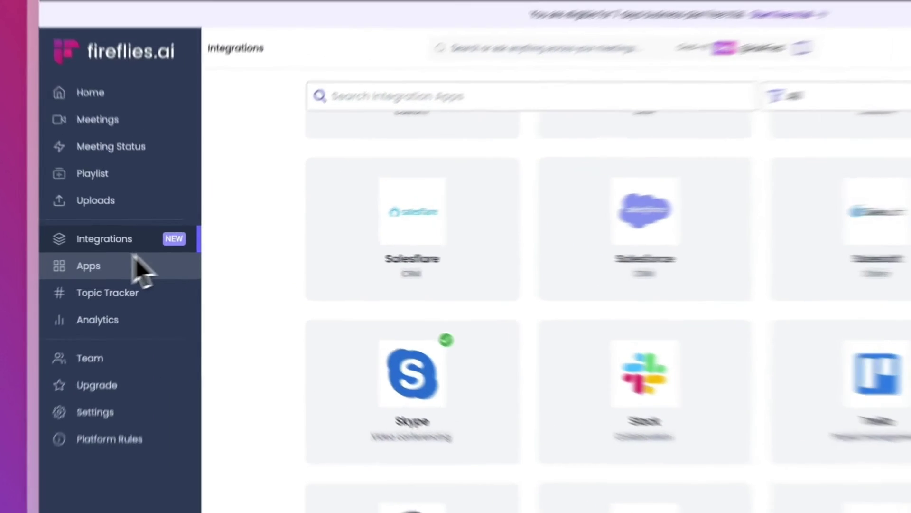
{"action": "left_click", "coordinate": [77, 246]}
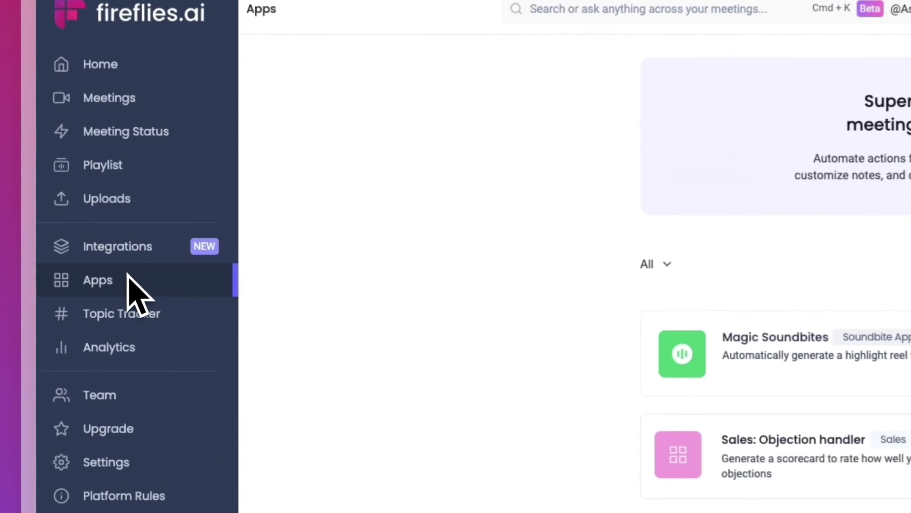
Check the Team page's Storage and Transcription badges, then open the Refer & Get $5 page.
{"action": "left_click", "coordinate": [99, 394]}
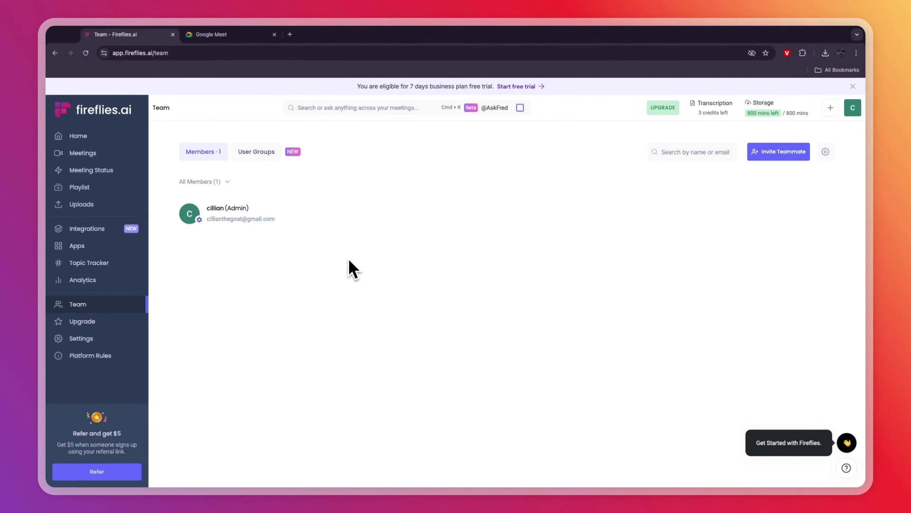
{"action": "mouse_move", "coordinate": [761, 119]}
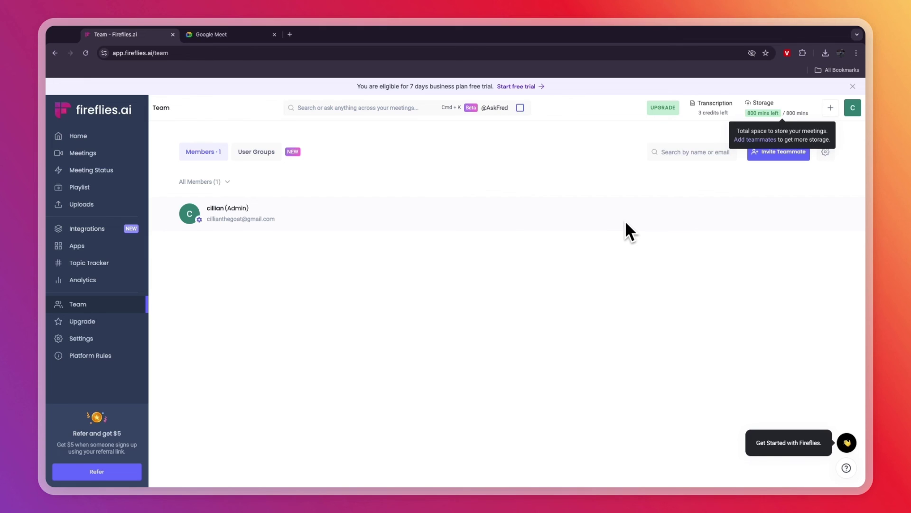
{"action": "mouse_move", "coordinate": [711, 106]}
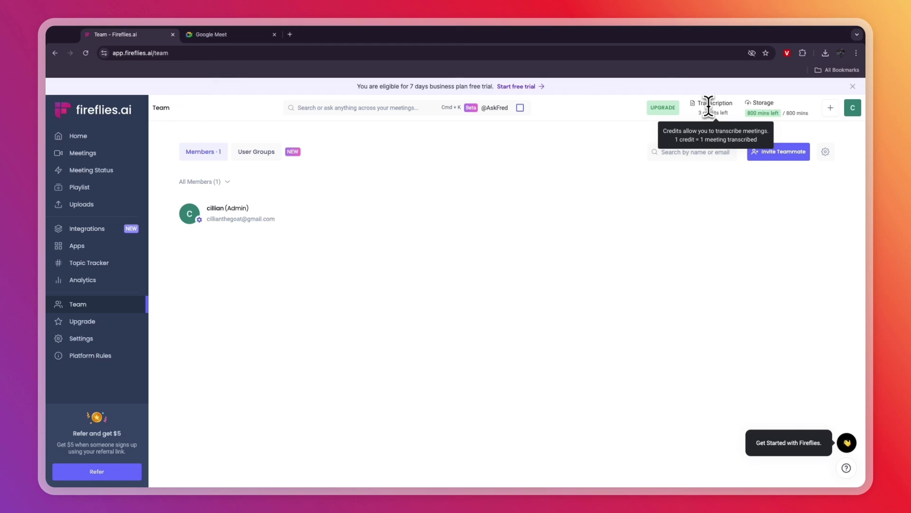
{"action": "left_click", "coordinate": [113, 472]}
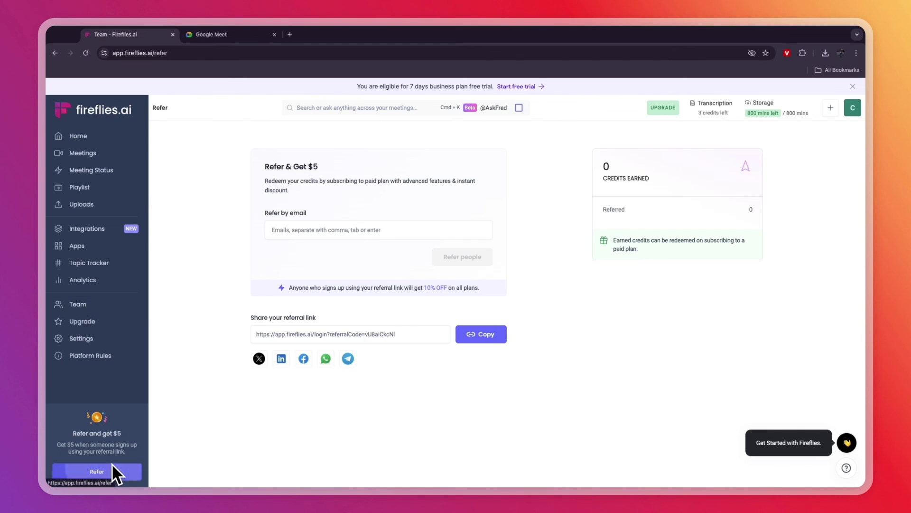